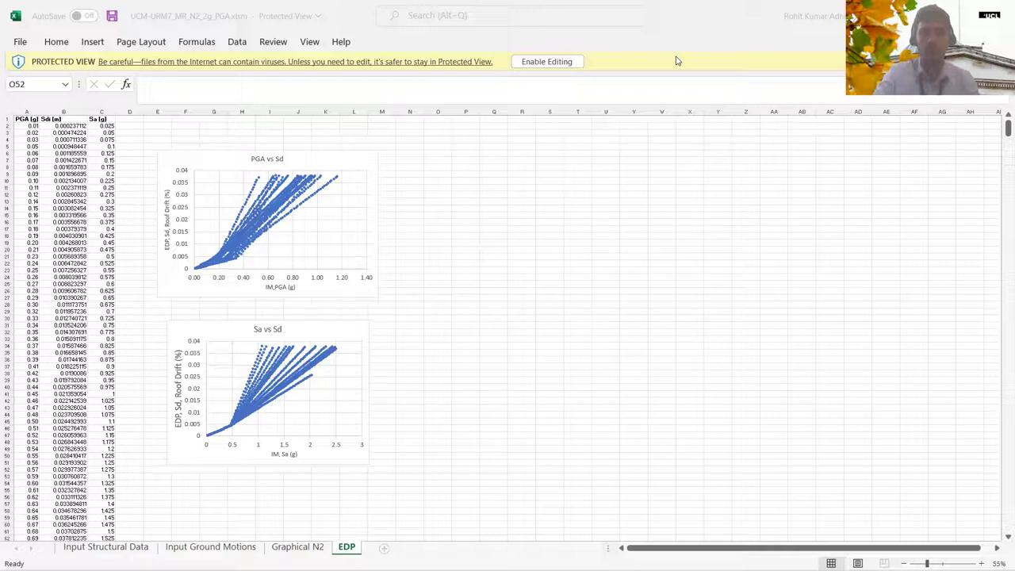
# Step: Enable editing for the protected workbook and look through its structural data, ground motion, Graphical N2 and EDP sheets
pyautogui.click(558, 61)
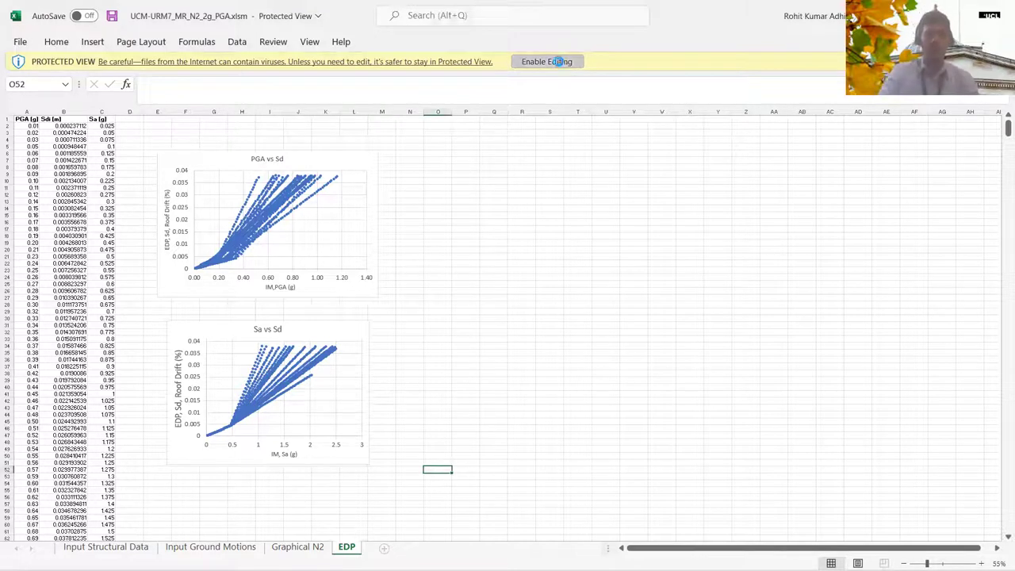
pyautogui.click(122, 548)
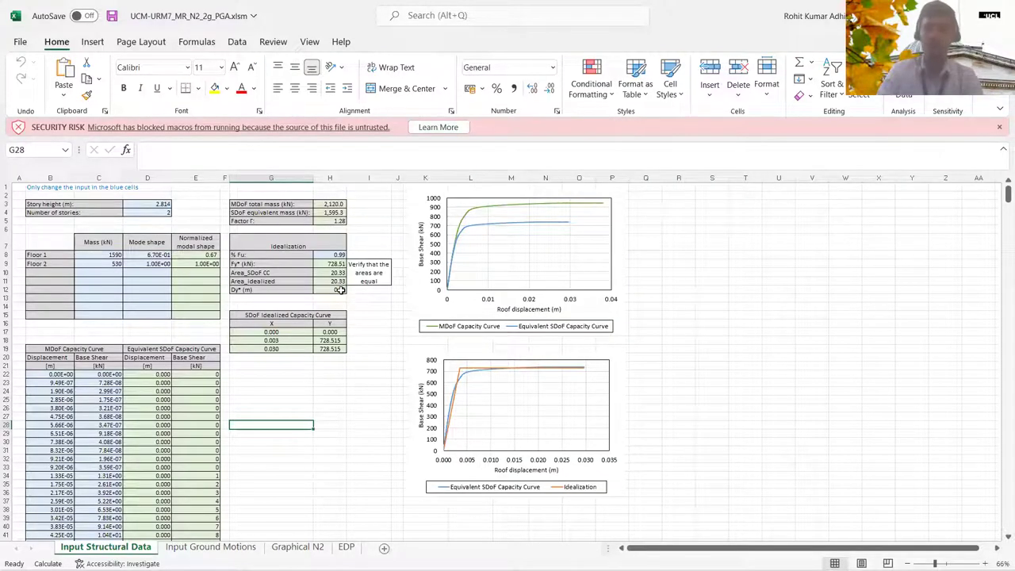
pyautogui.click(211, 547)
pyautogui.click(298, 547)
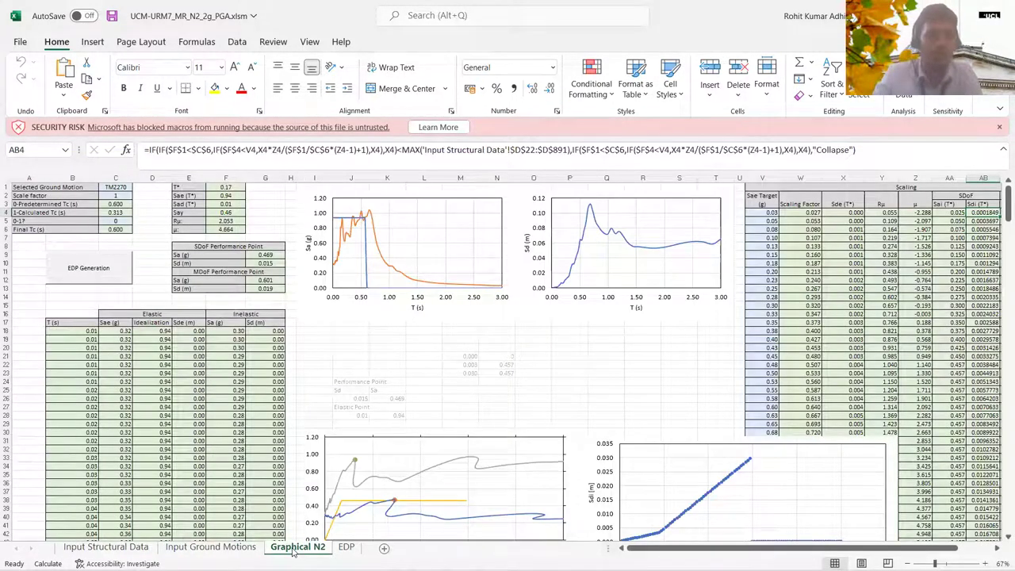
pyautogui.click(344, 547)
pyautogui.click(321, 548)
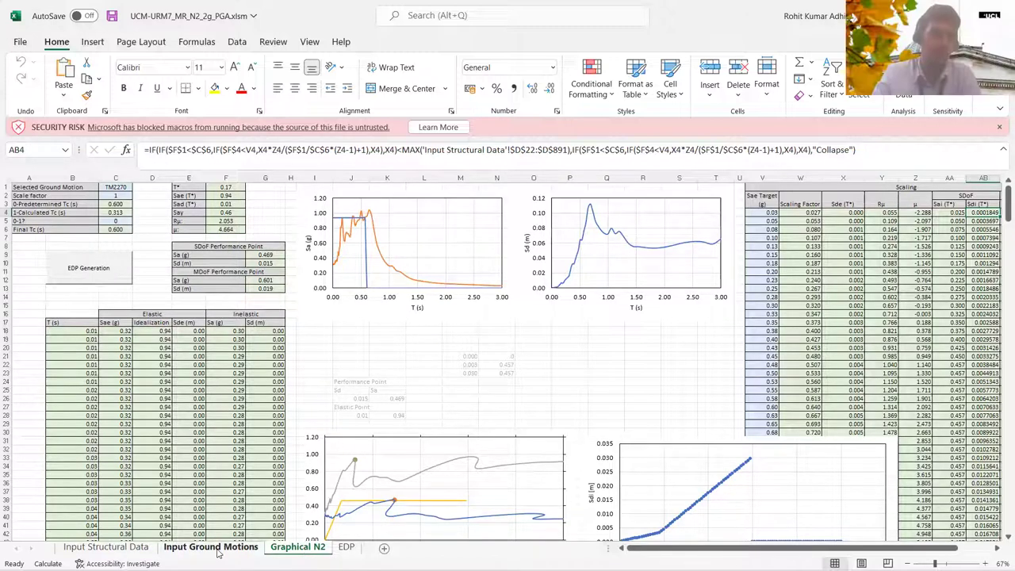
# Step: Review the structural and ground motion input sheets, then highlight the Sae Target values on the Graphical N2 sheet
pyautogui.click(151, 552)
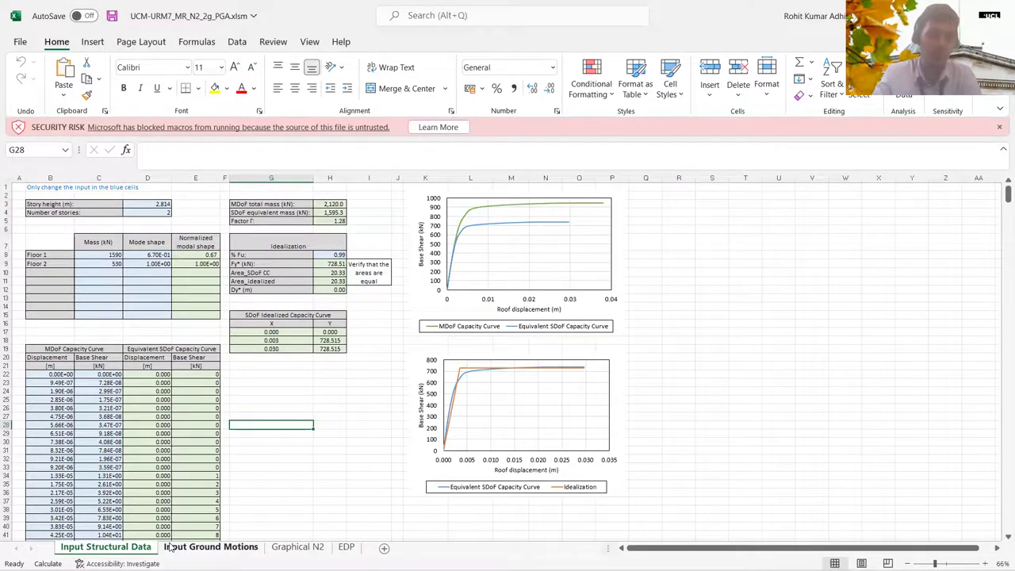
pyautogui.click(199, 548)
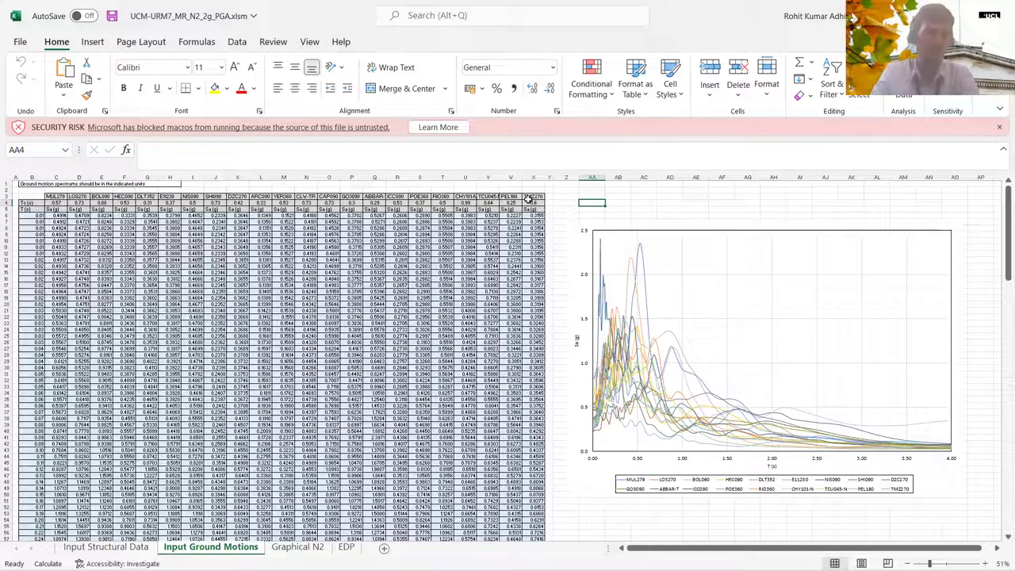
pyautogui.click(295, 547)
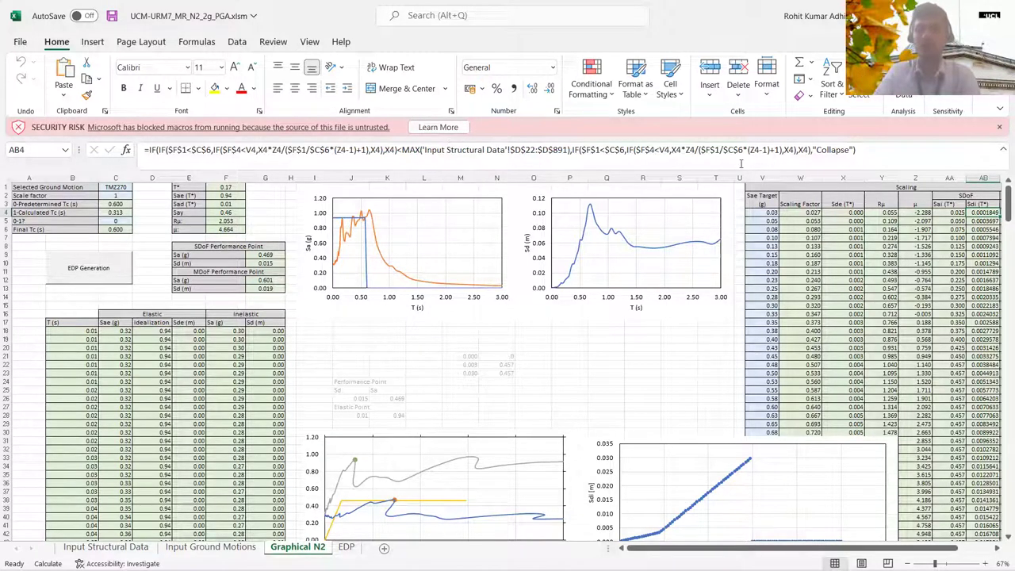
pyautogui.moveTo(765, 200); pyautogui.dragTo(769, 415)
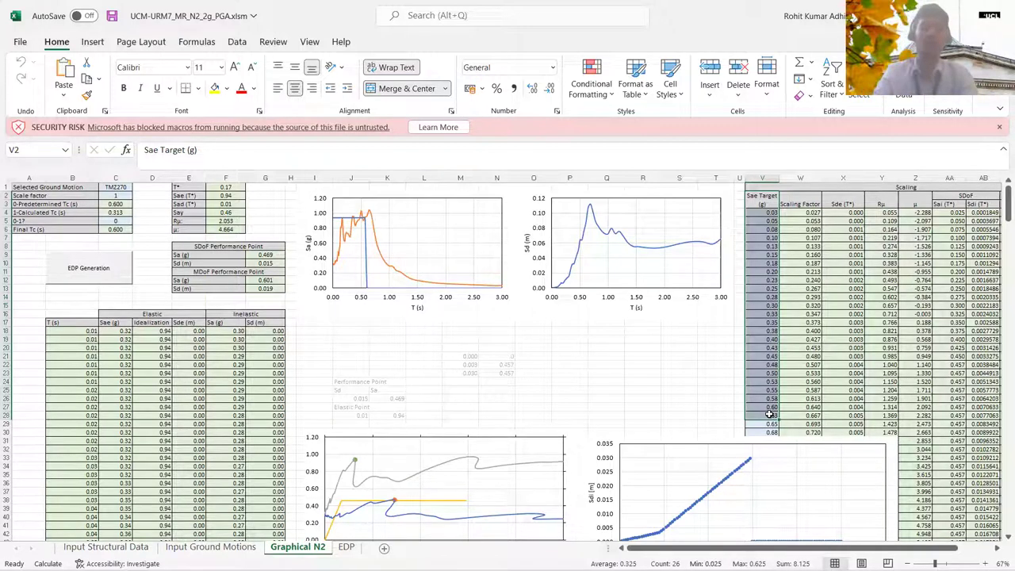
# Step: Set the selected ground motion to RIO360 and inspect the performance point and Sdi charts
pyautogui.click(115, 188)
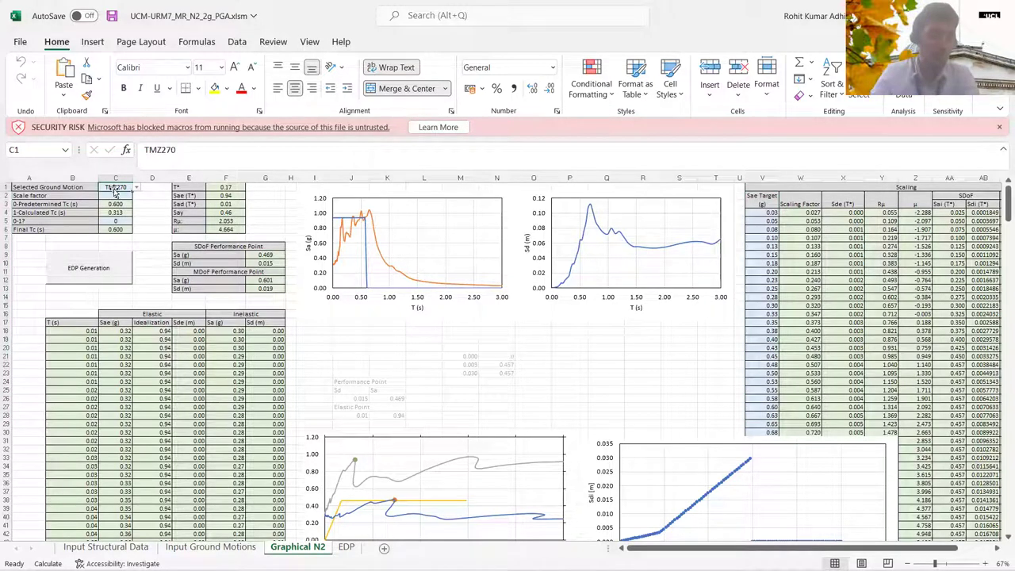
pyautogui.click(137, 187)
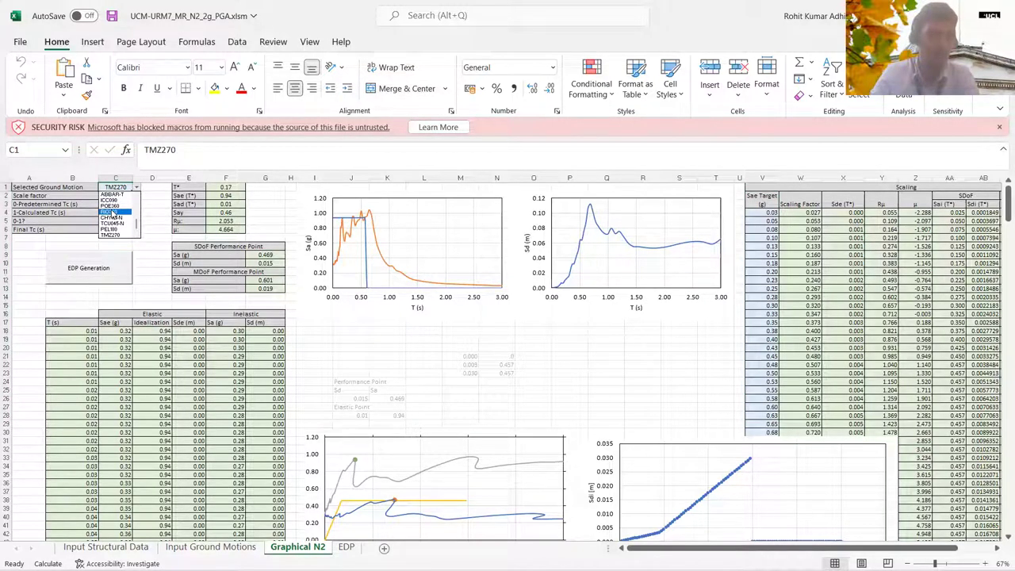
pyautogui.click(113, 212)
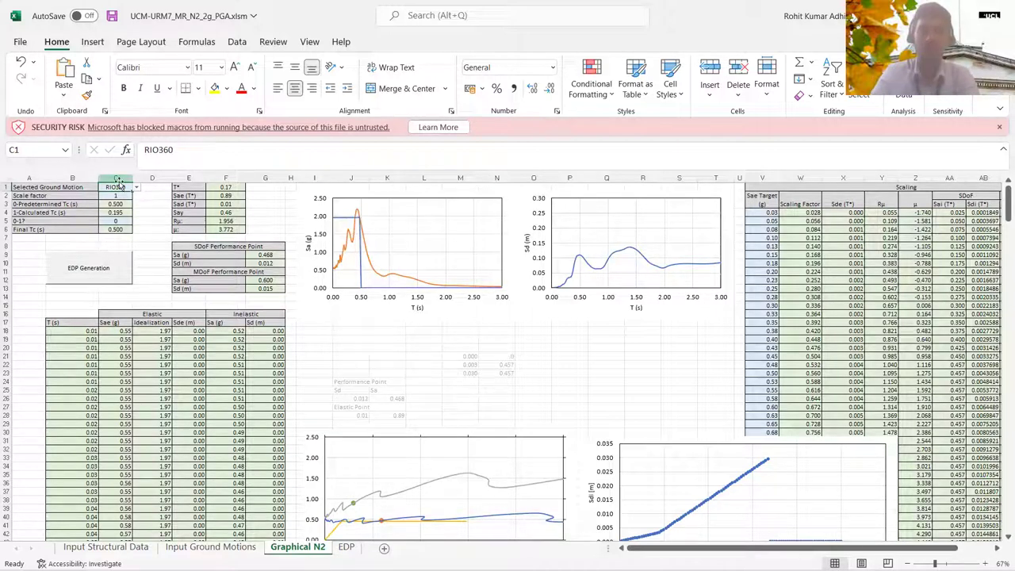
pyautogui.click(397, 449)
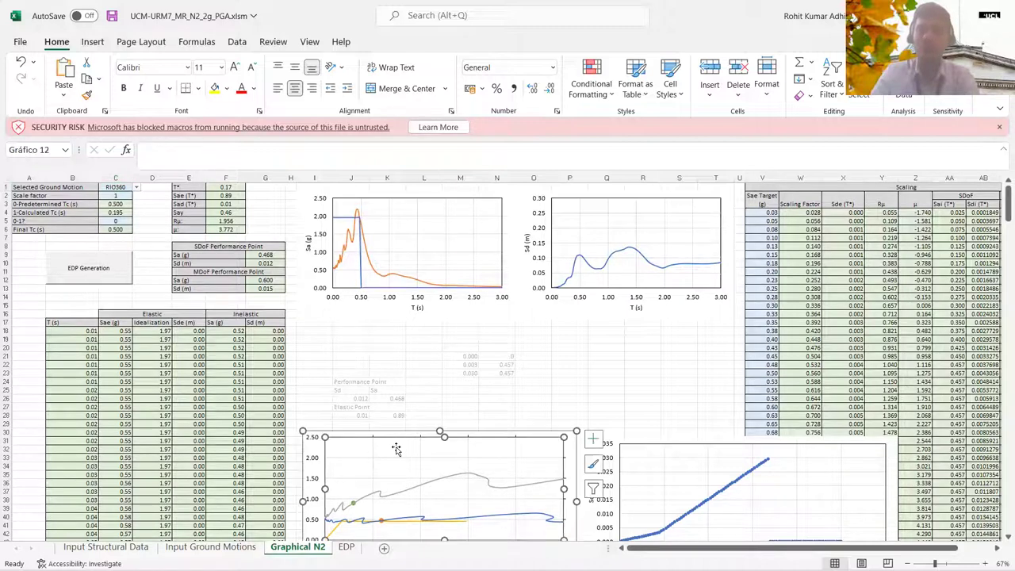
pyautogui.click(667, 442)
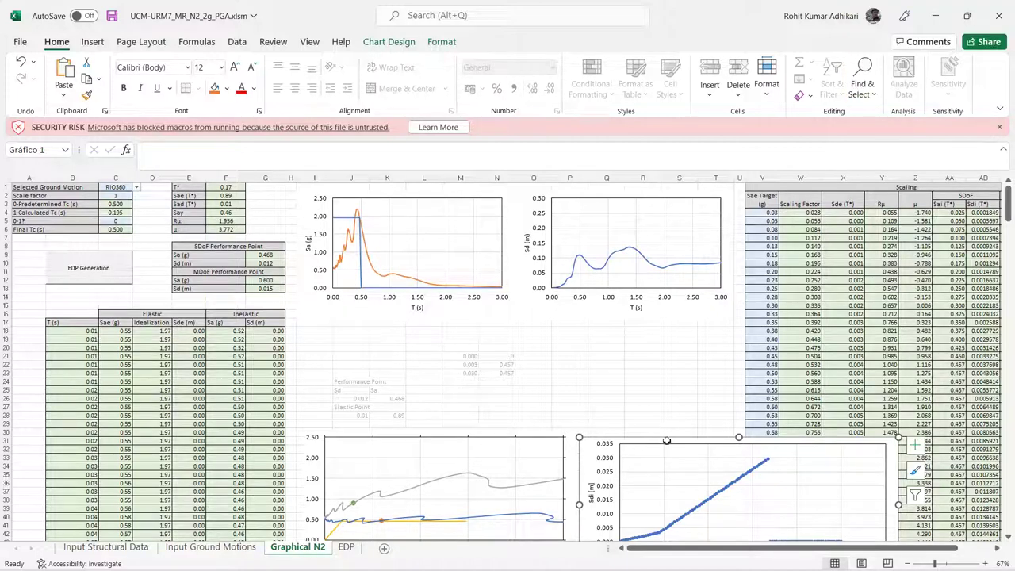
# Step: Set the selected ground motion to ICC090 with a scale factor of 0.5 and check the performance point chart
pyautogui.click(136, 187)
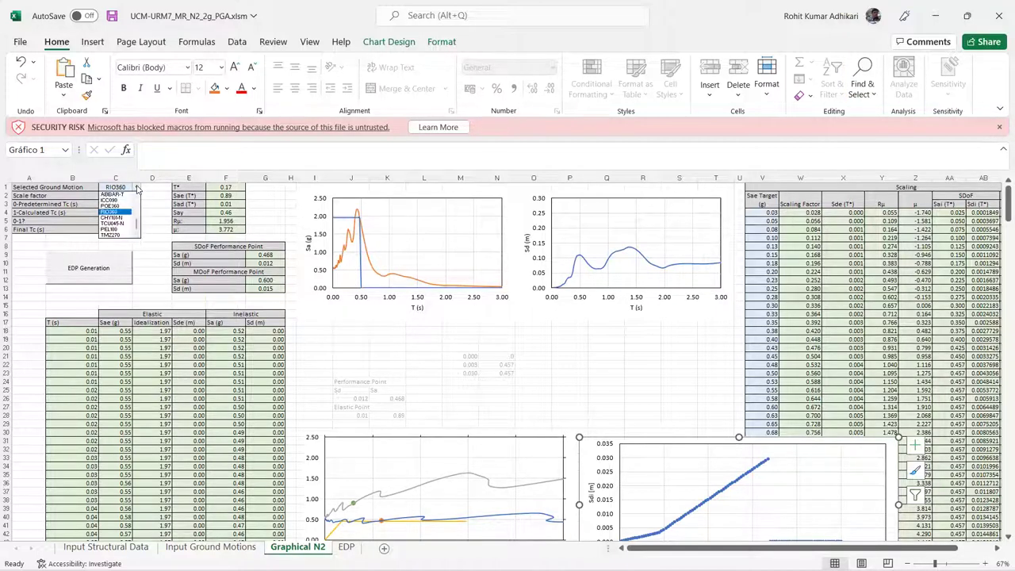
pyautogui.click(115, 199)
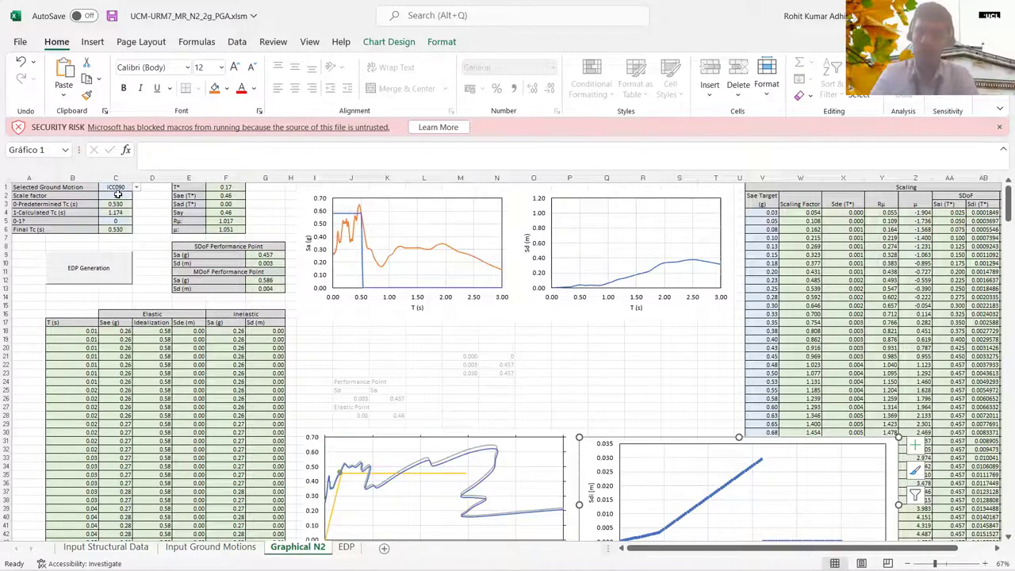
pyautogui.click(116, 197)
pyautogui.write('0.5')
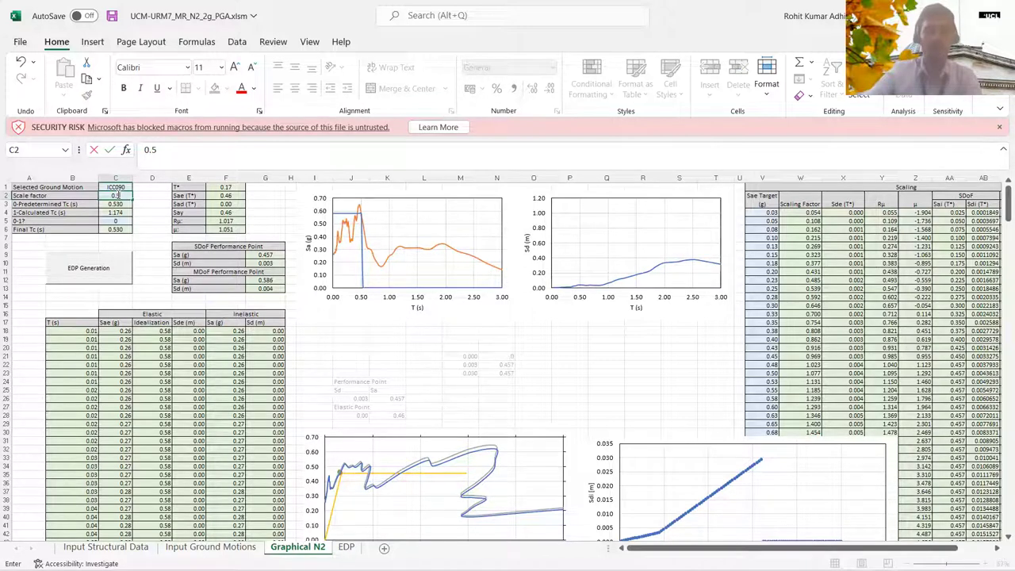
pyautogui.press('Return')
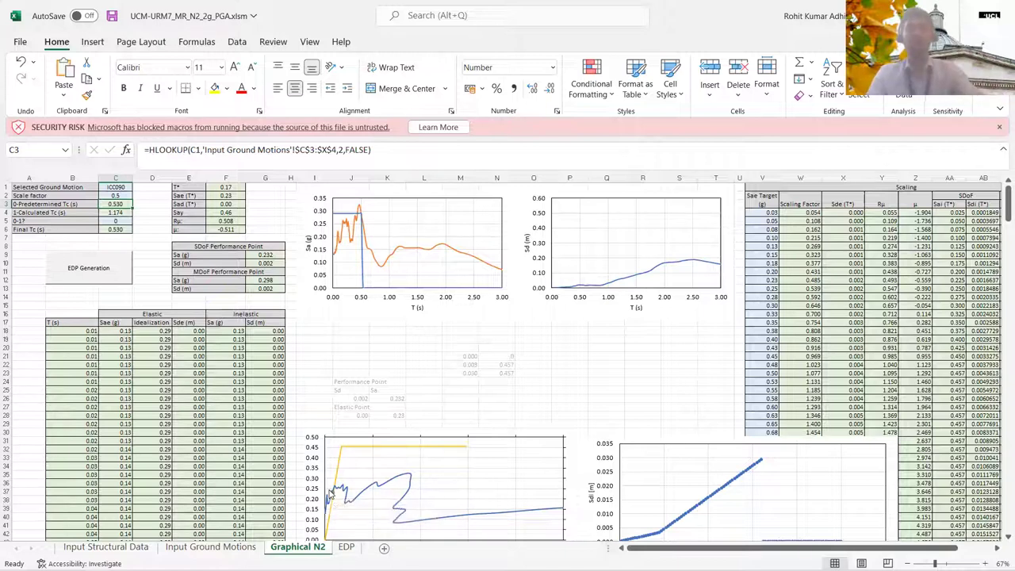
pyautogui.moveTo(331, 493)
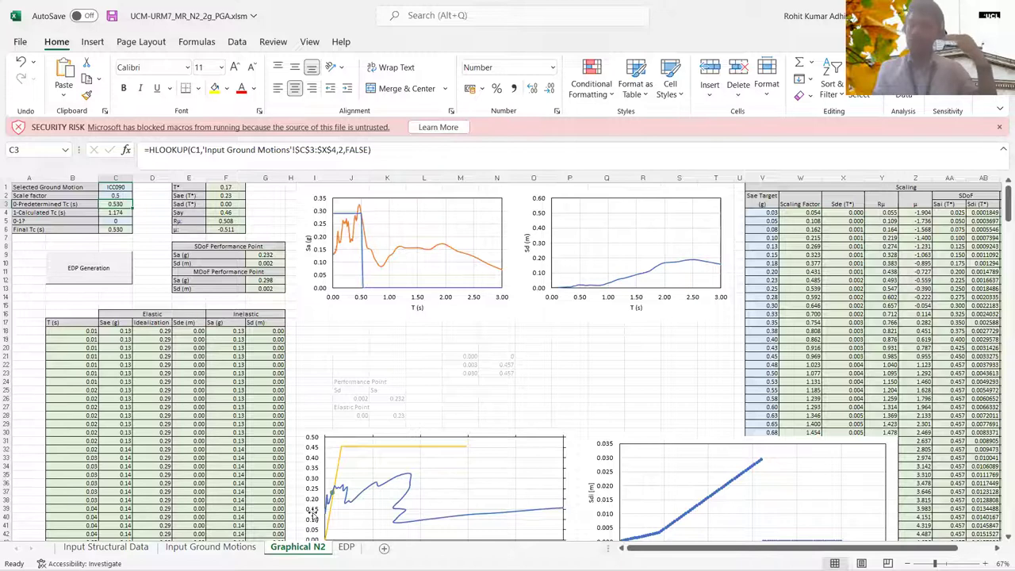
# Step: Highlight the PGA and Sdi data in A2:B1173 on the EDP sheet, then check the 0-1? option cell on Graphical N2
pyautogui.click(346, 547)
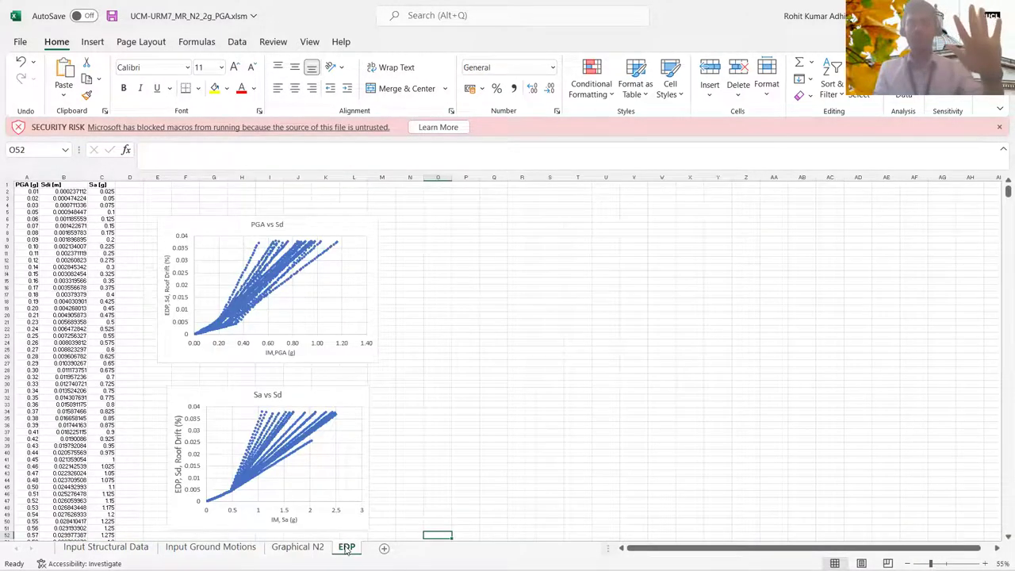
pyautogui.moveTo(26, 191); pyautogui.dragTo(79, 562)
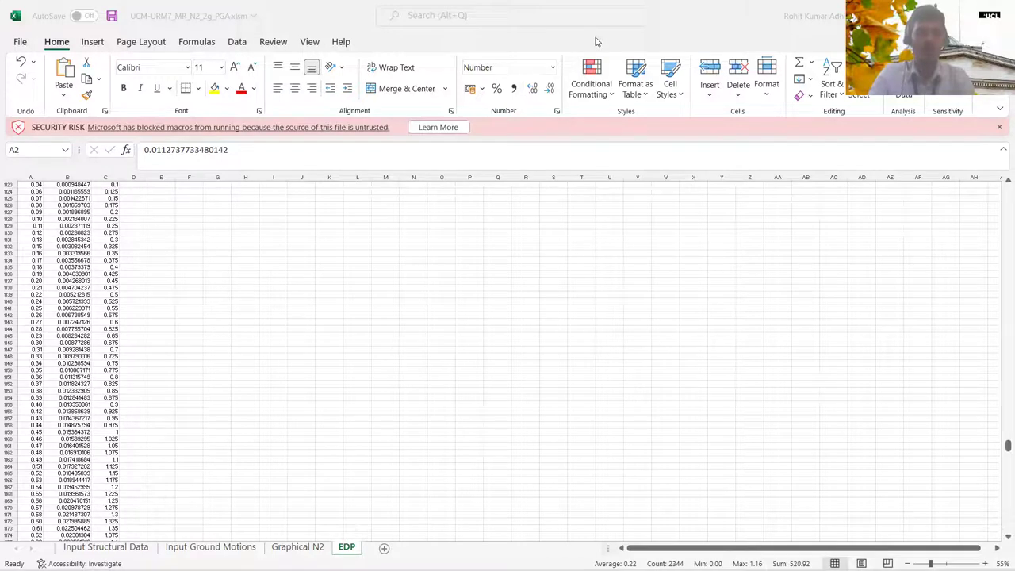
pyautogui.click(279, 549)
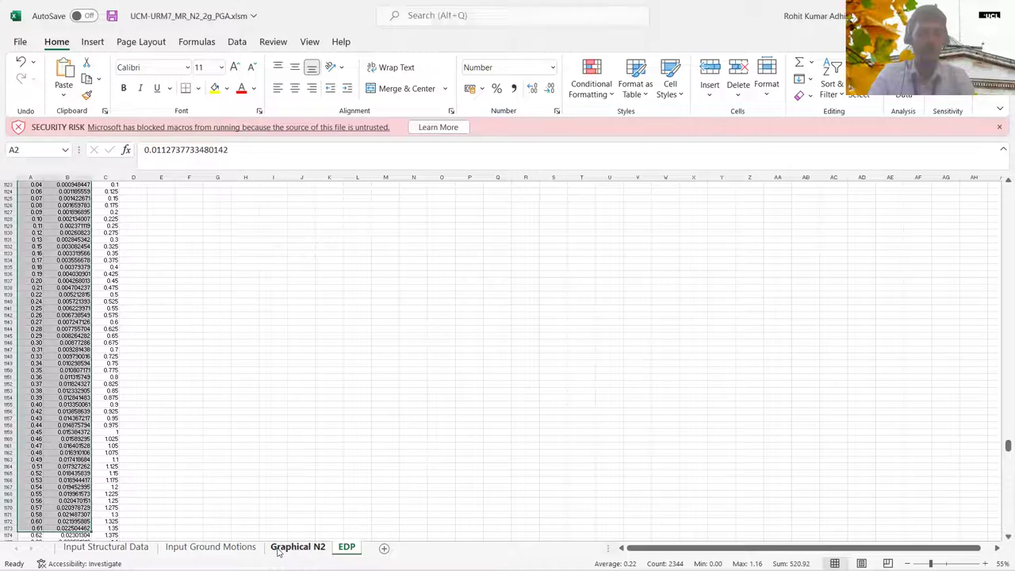
pyautogui.click(279, 549)
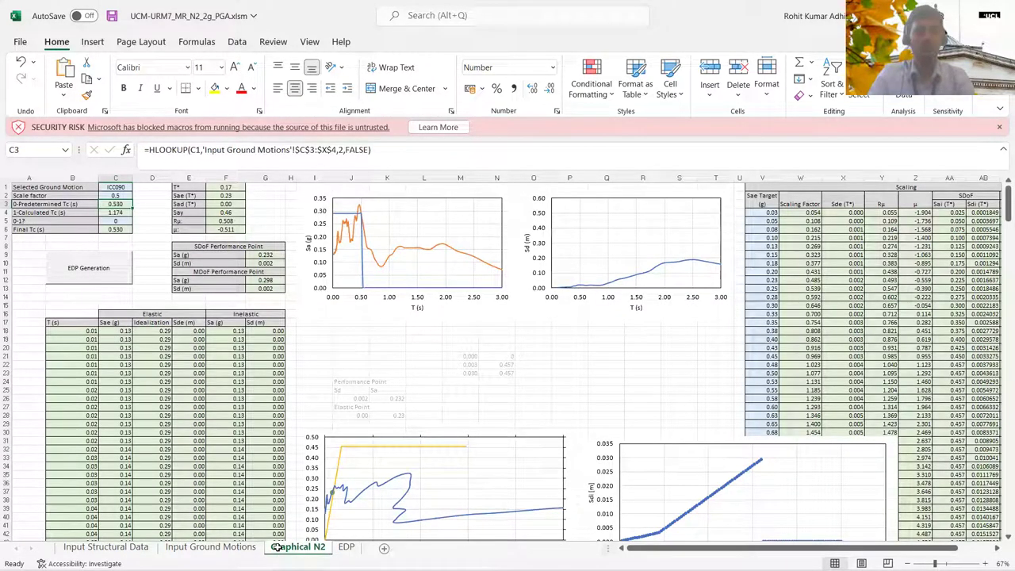
pyautogui.click(115, 221)
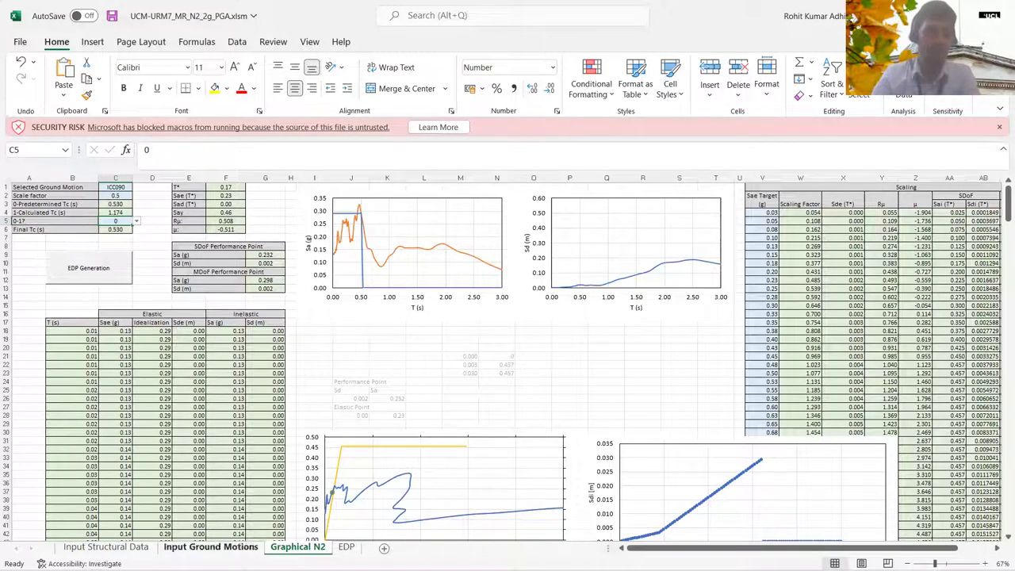
# Step: Select the MUL279 spectrum in the Input Ground Motions chart and inspect its peak point
pyautogui.click(176, 549)
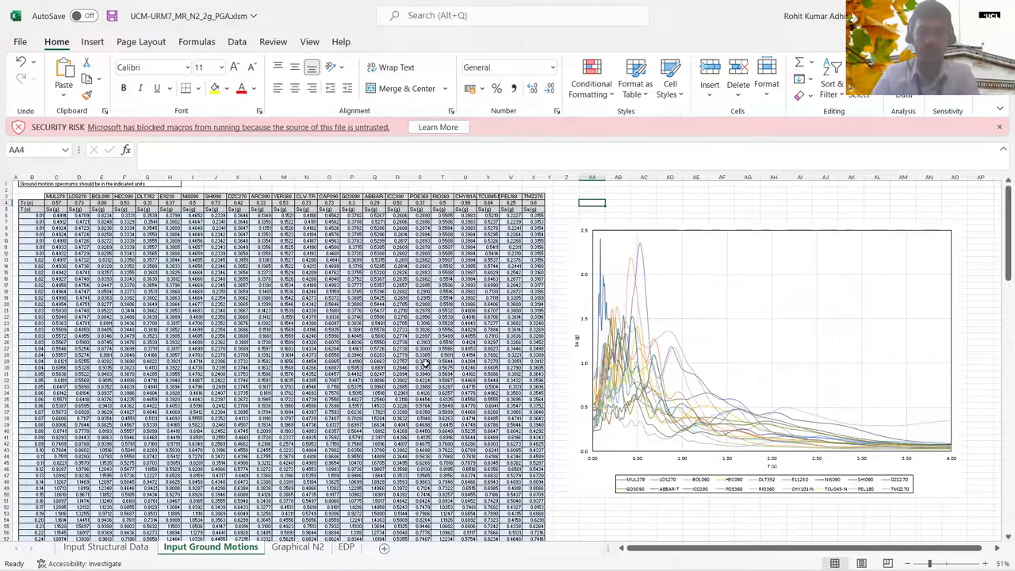
pyautogui.doubleClick(642, 247)
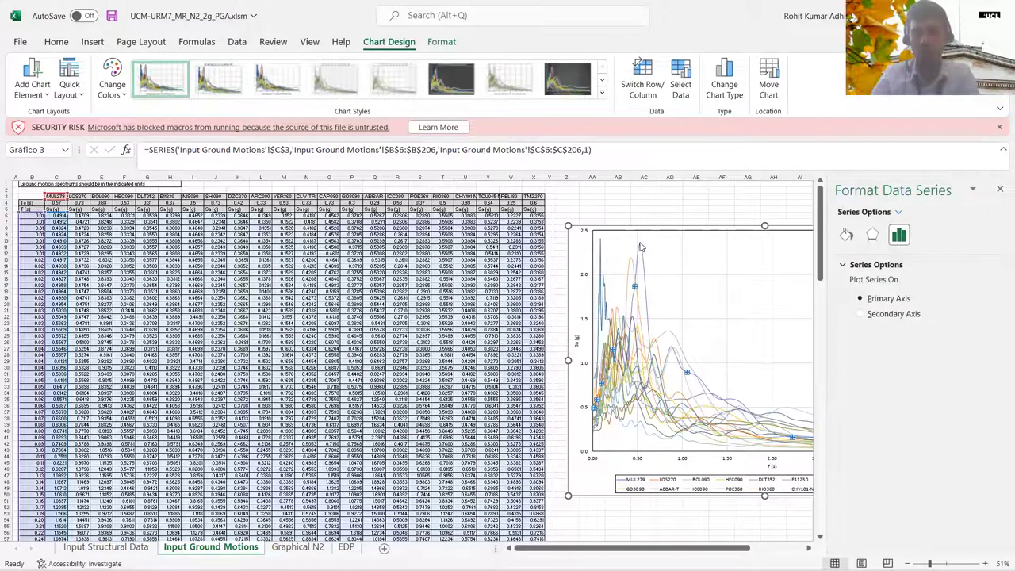
pyautogui.moveTo(642, 248)
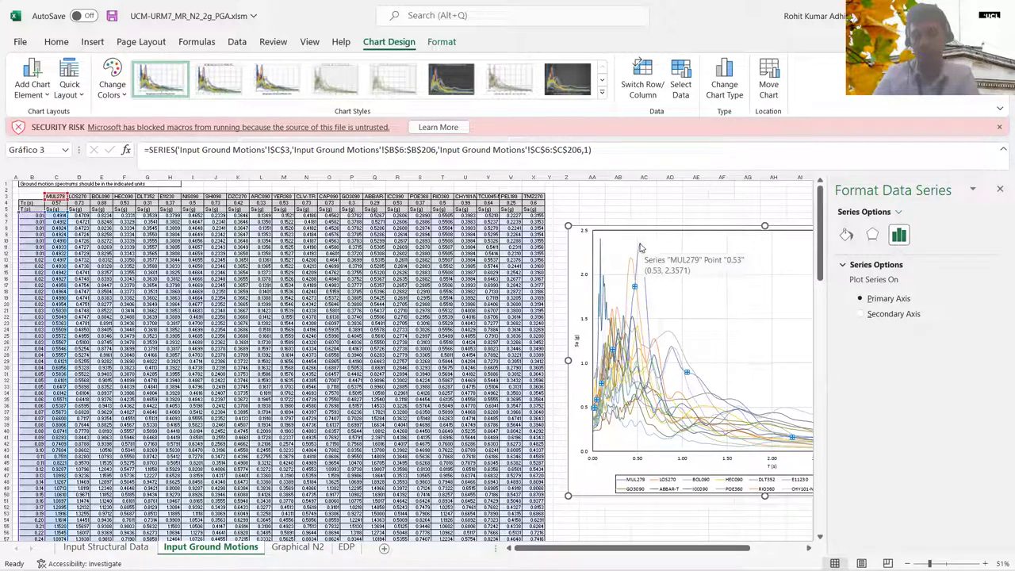
pyautogui.moveTo(608, 304)
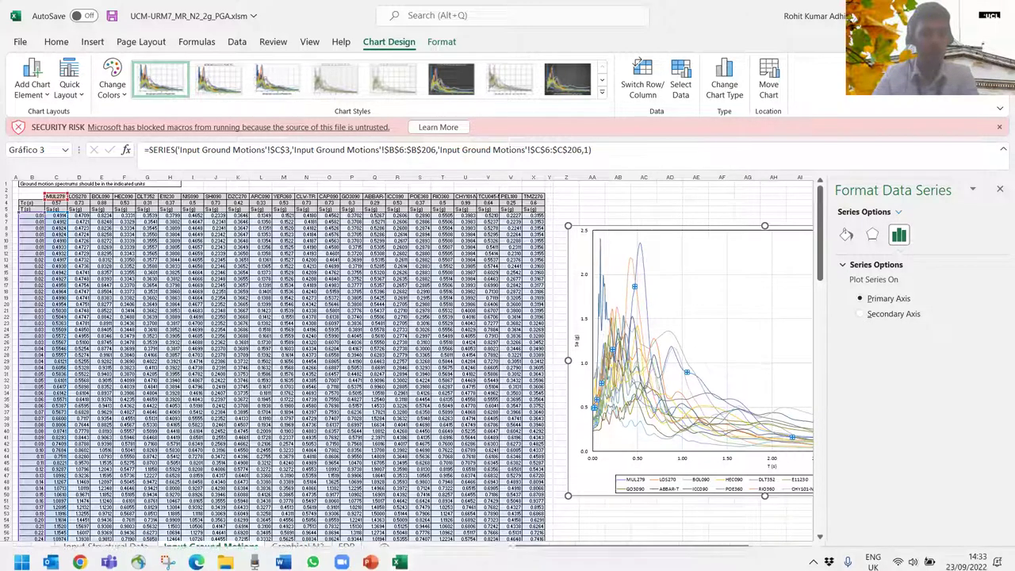
pyautogui.click(400, 384)
pyautogui.rightClick(400, 384)
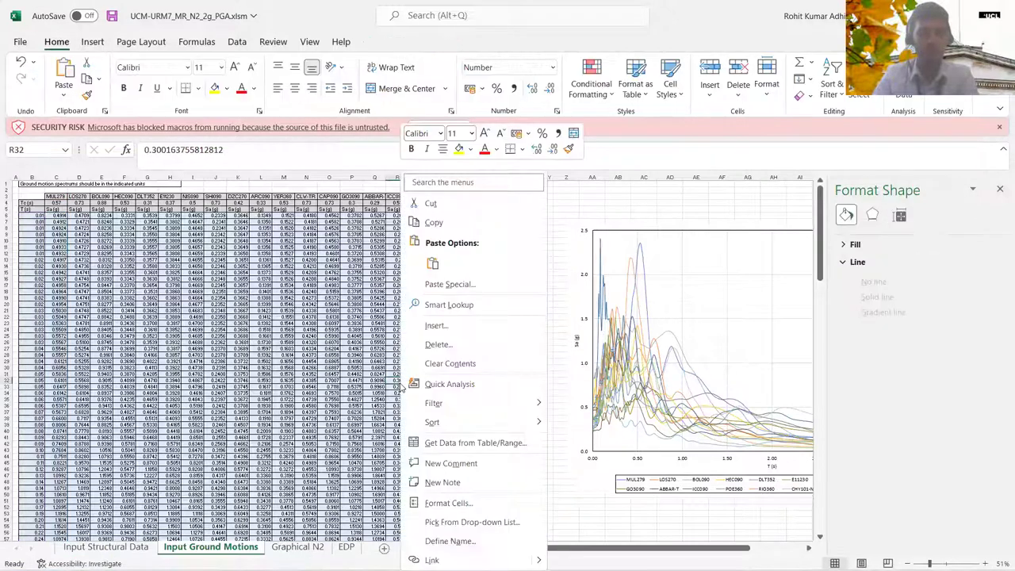
pyautogui.rightClick(340, 17)
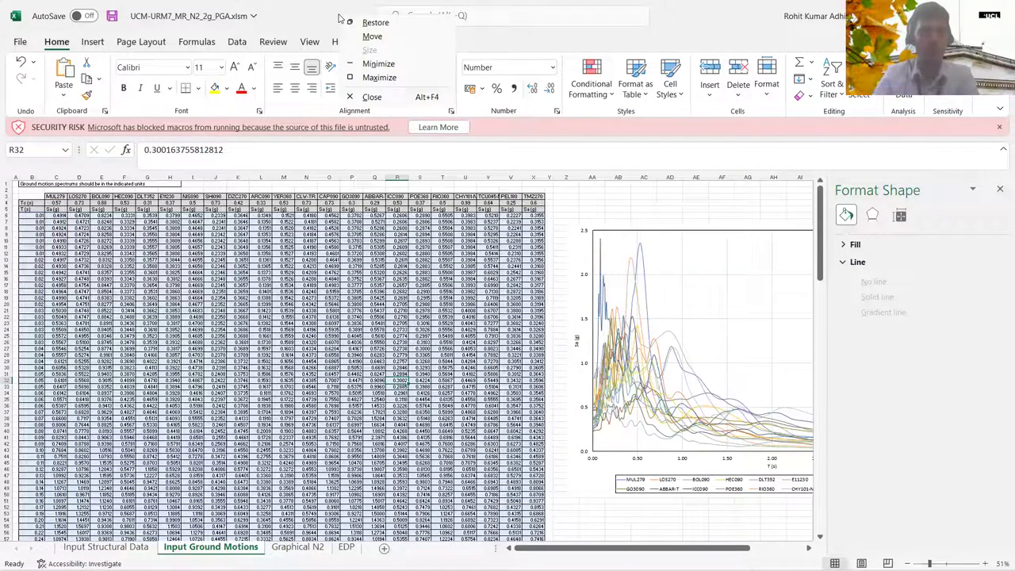
pyautogui.press('Escape')
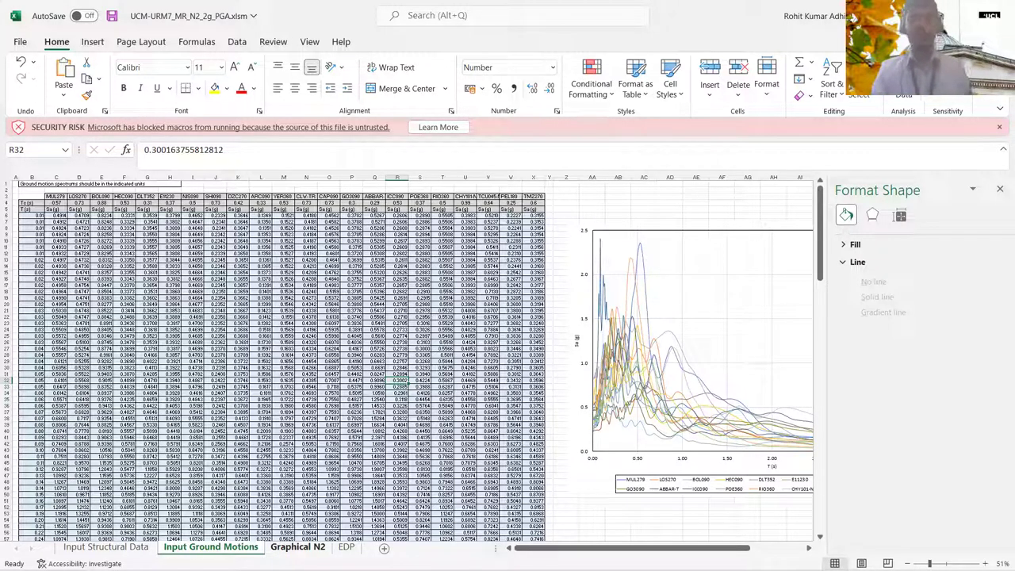
# Step: Highlight the Tc row of the ground motions, then inspect the Idealization series, scale factor and predetermined Tc formula on Graphical N2
pyautogui.click(7, 203)
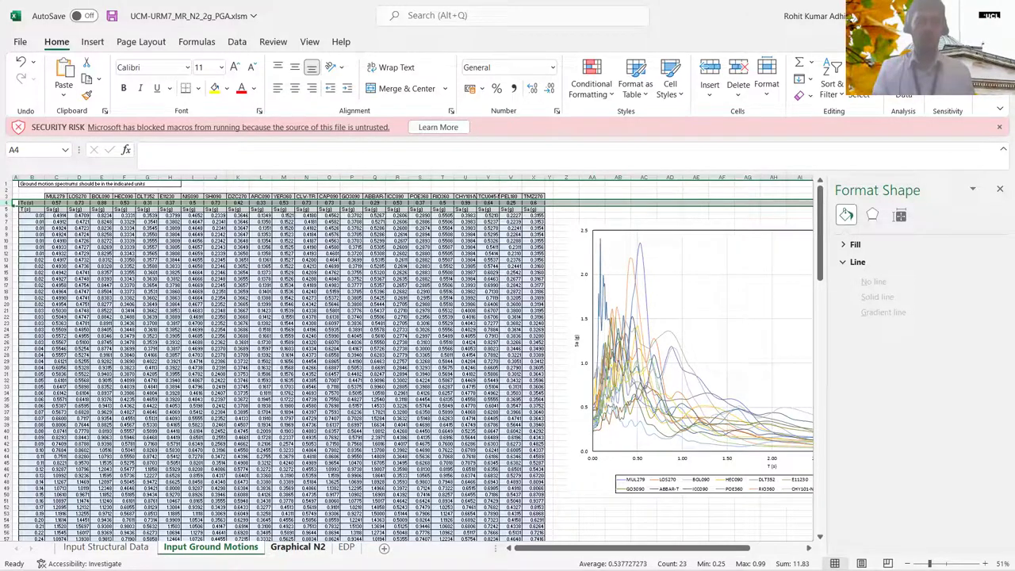
pyautogui.click(287, 547)
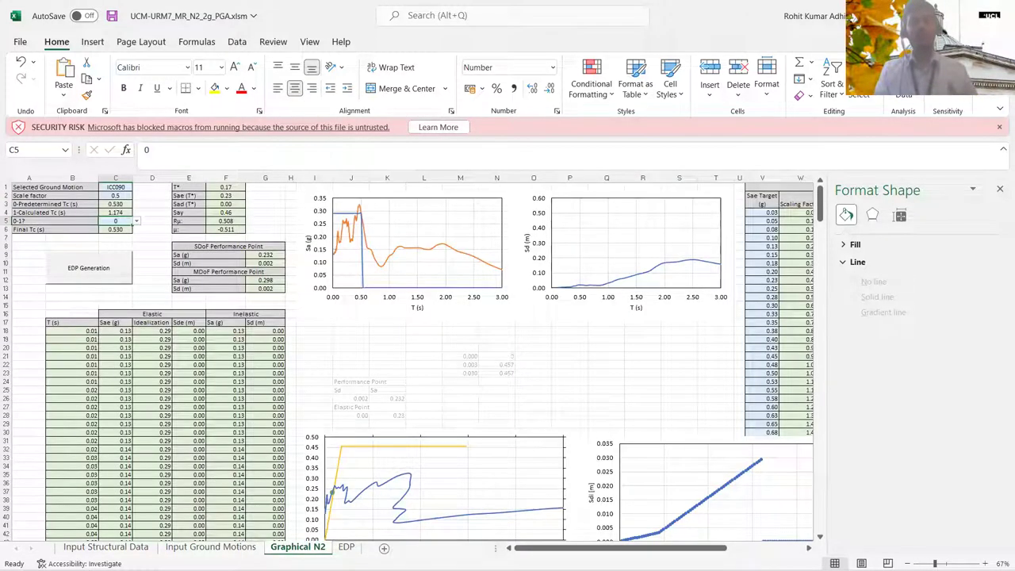
pyautogui.click(358, 214)
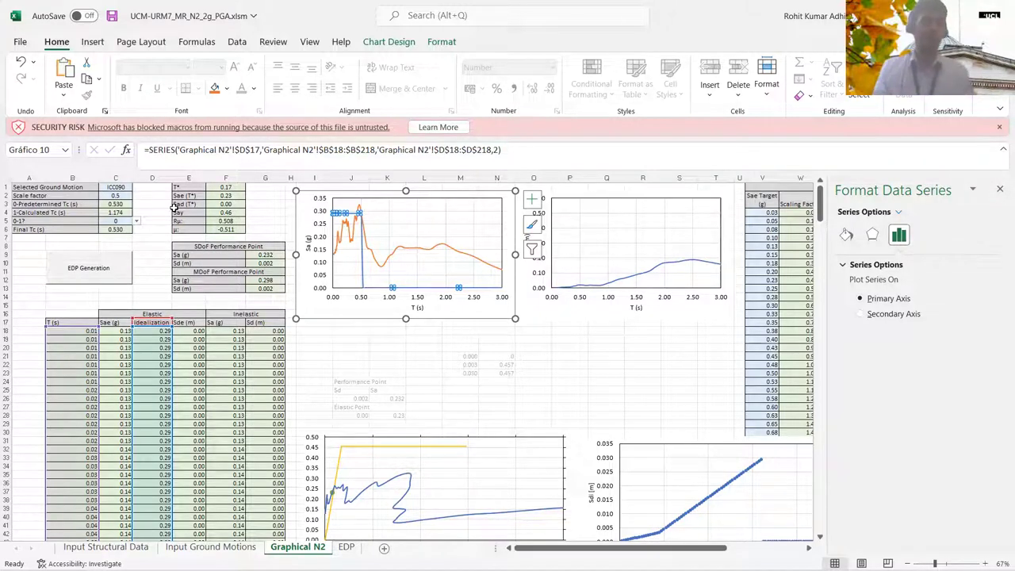
pyautogui.click(123, 195)
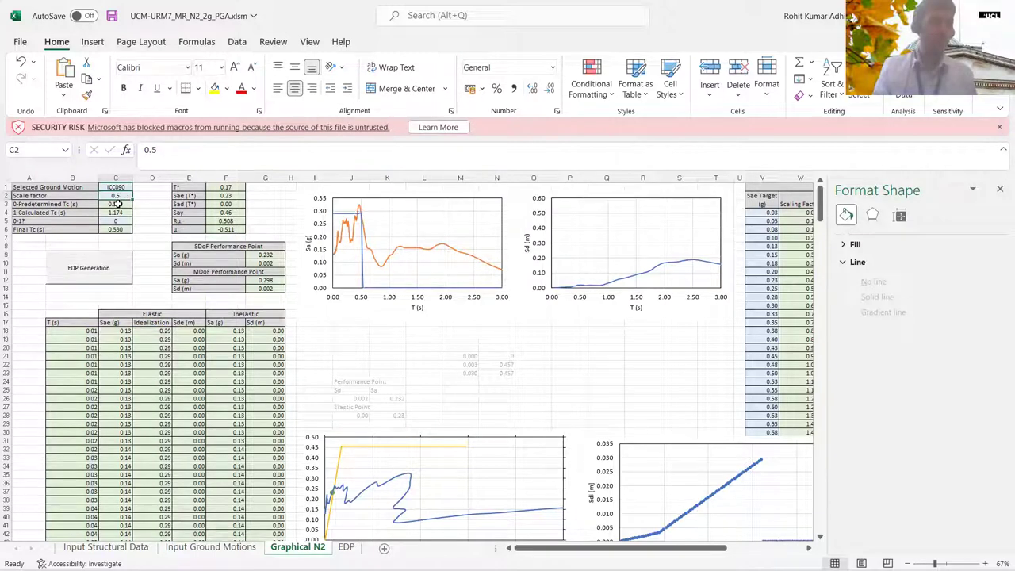
pyautogui.click(117, 204)
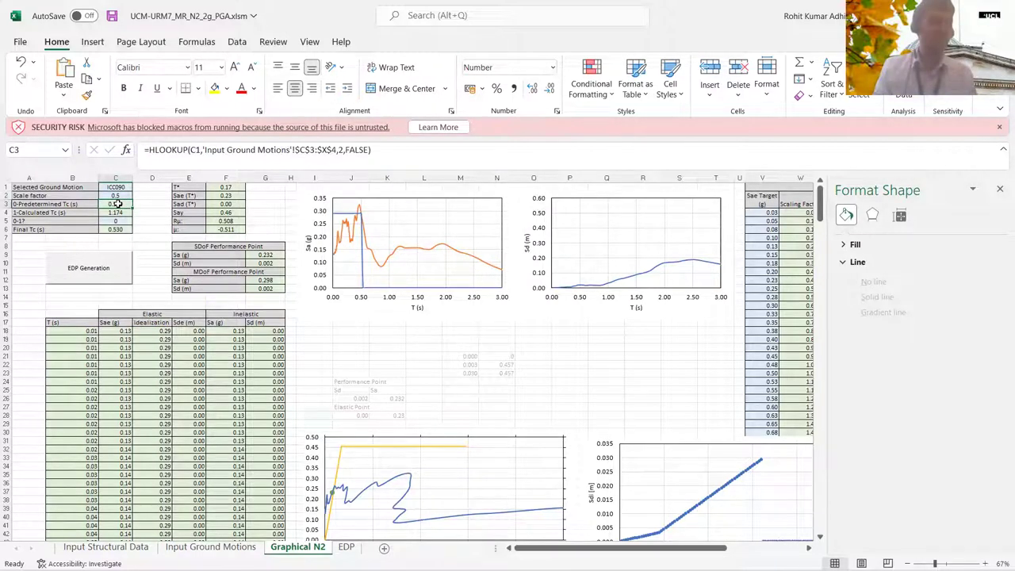
# Step: Inspect the calculated Tc formula and the Sa spectrum chart on Graphical N2, then choose 0 for the 0-1? option
pyautogui.click(117, 212)
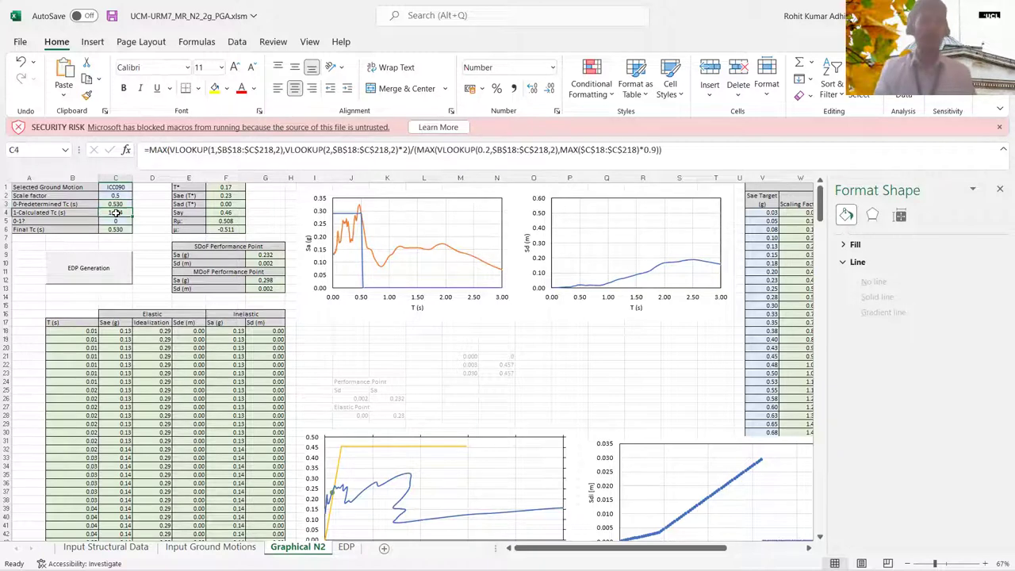
pyautogui.click(384, 210)
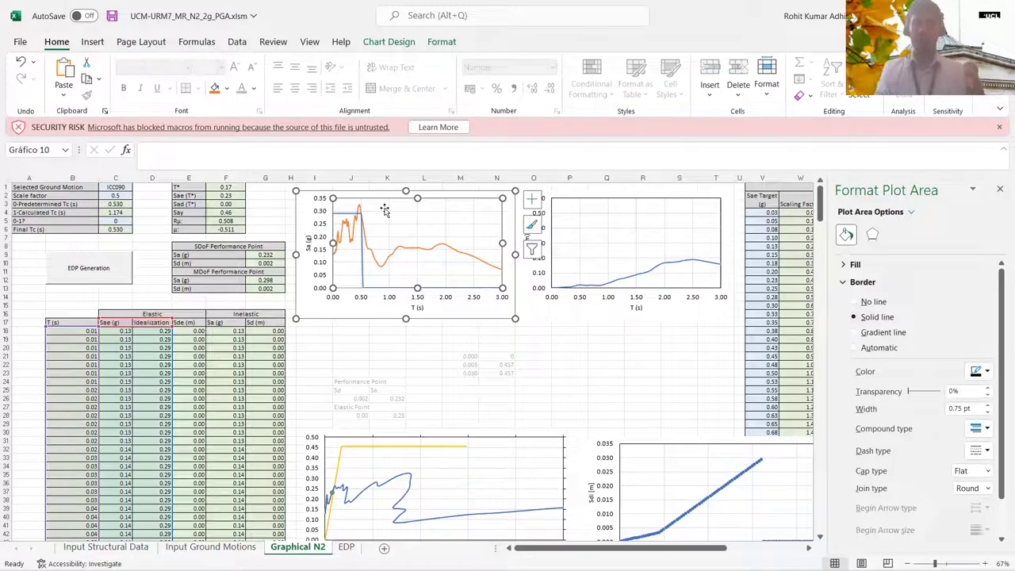
pyautogui.click(107, 221)
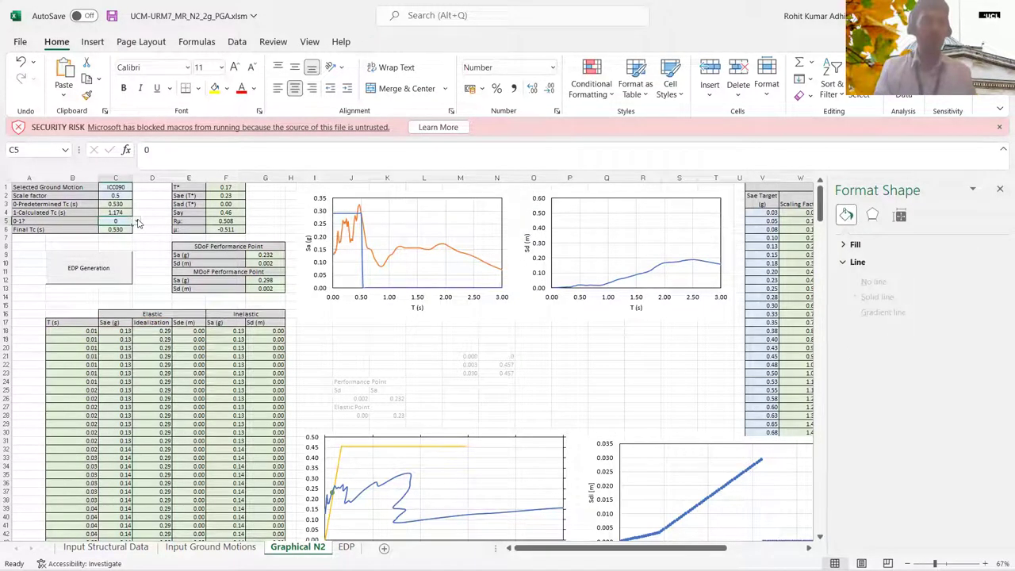
pyautogui.click(137, 222)
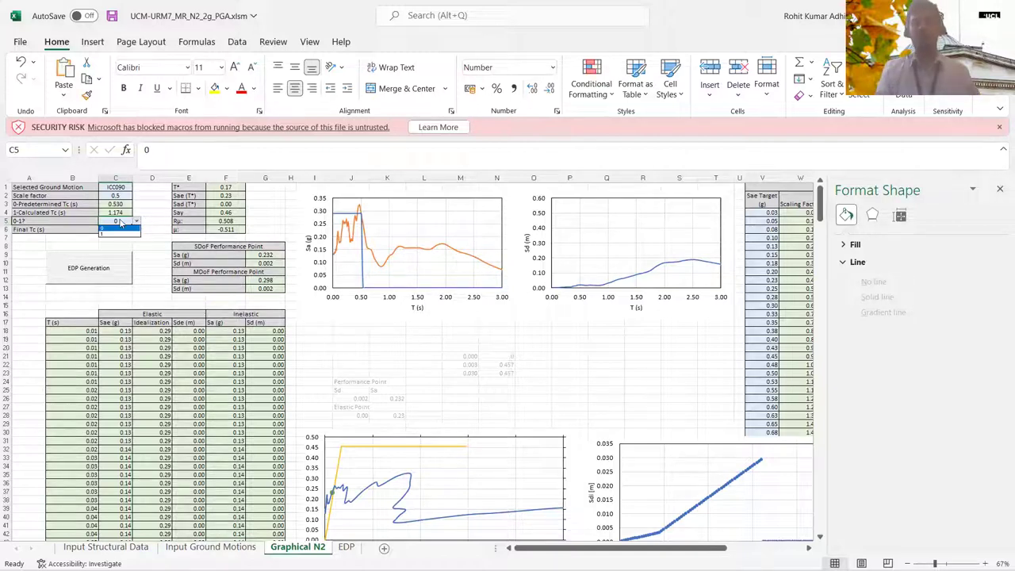
pyautogui.click(115, 227)
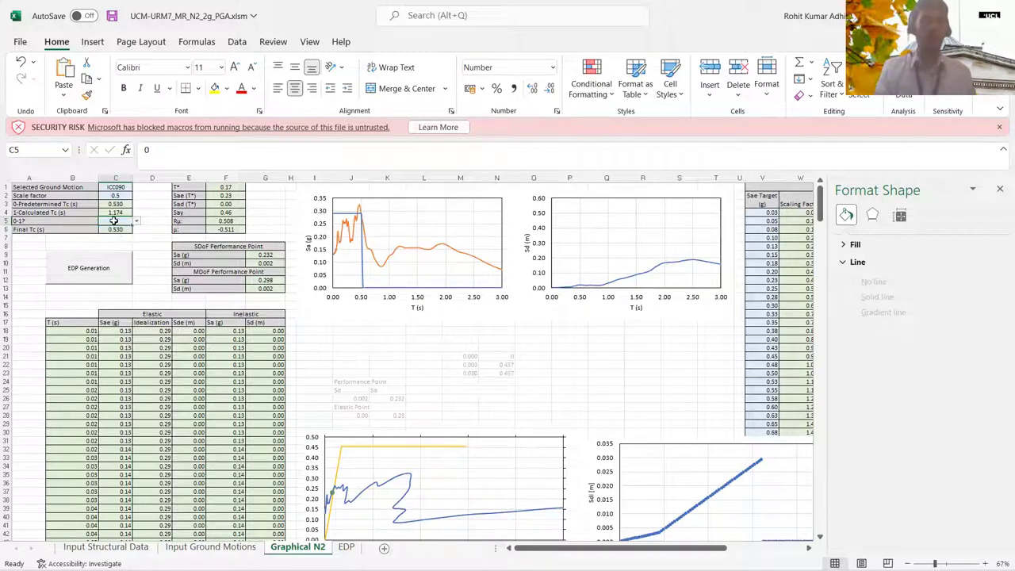
# Step: Compare the predetermined Tc lookup formula in C3, the 0-1? option in C5 and the calculated Tc formula in C4
pyautogui.click(108, 204)
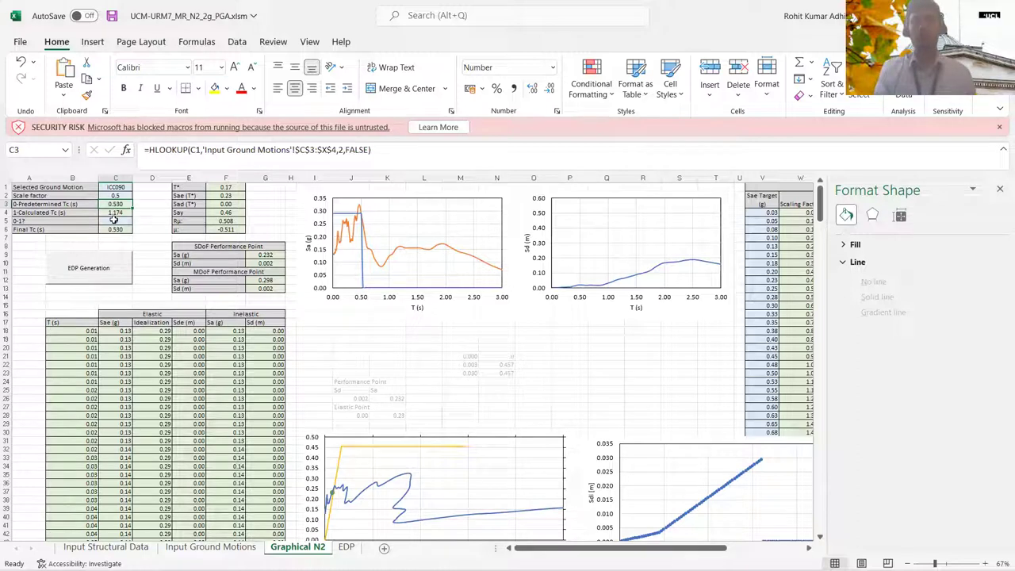
pyautogui.click(113, 220)
pyautogui.click(111, 212)
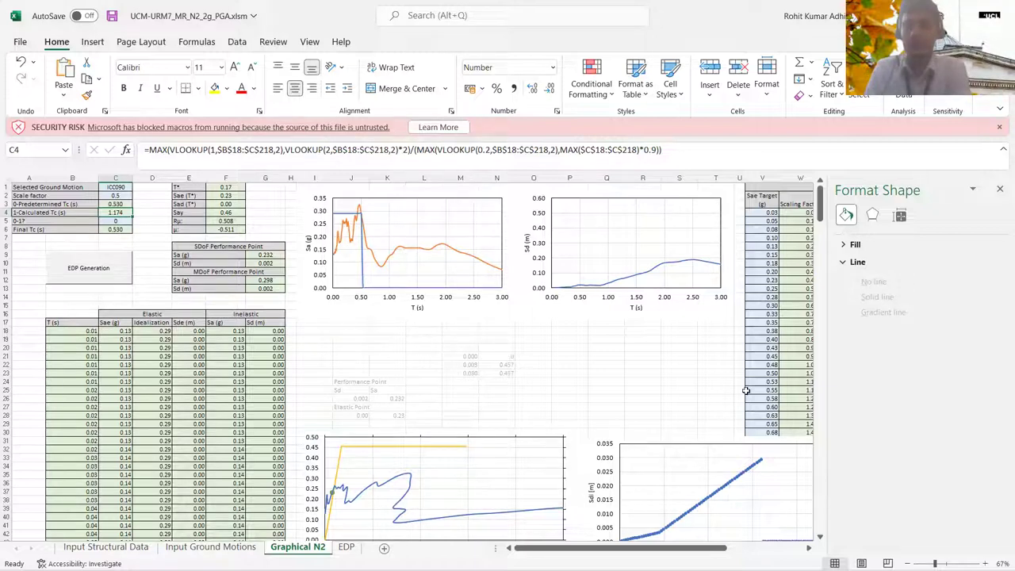
pyautogui.moveTo(380, 552)
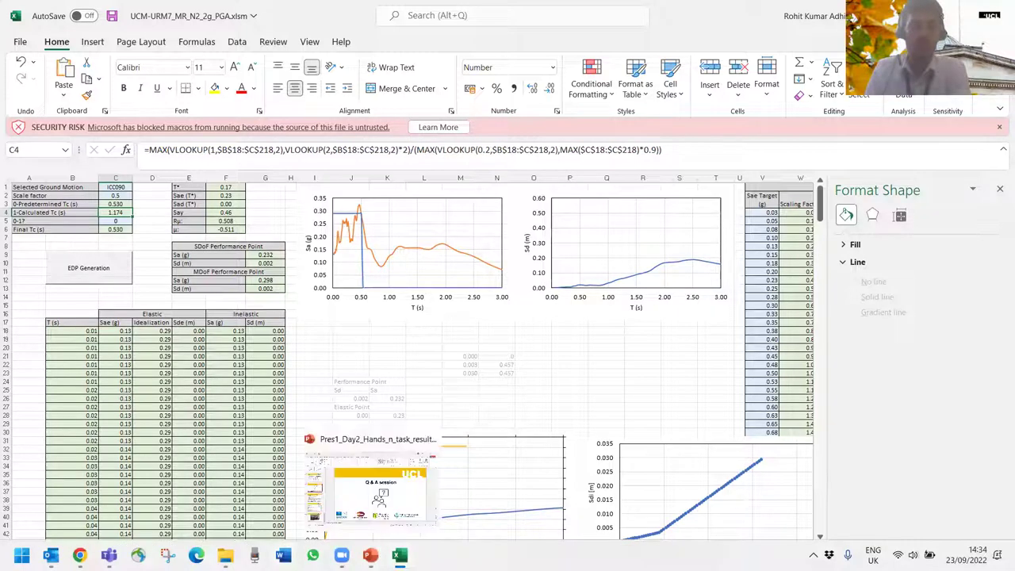
pyautogui.moveTo(341, 555)
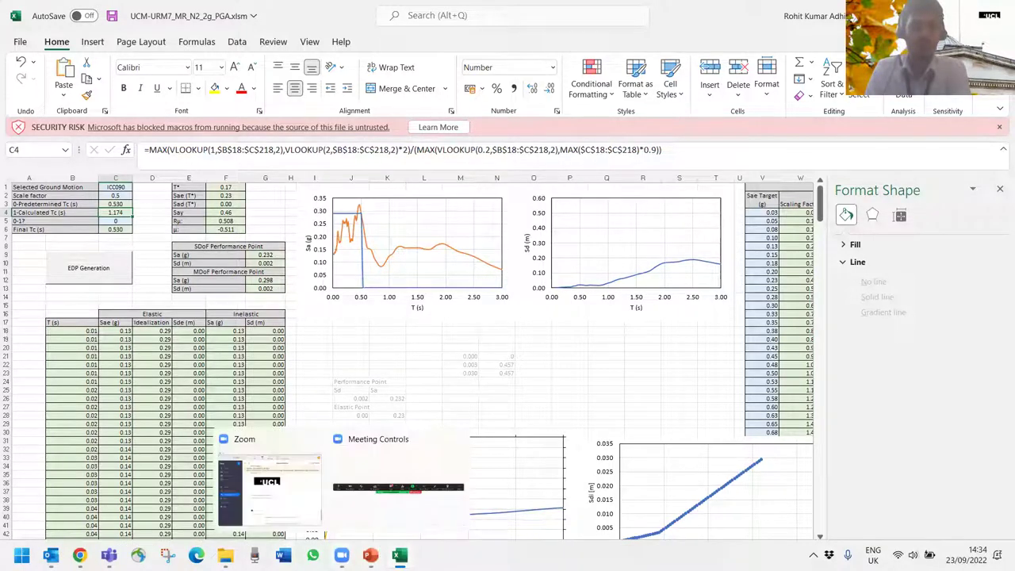
pyautogui.click(382, 501)
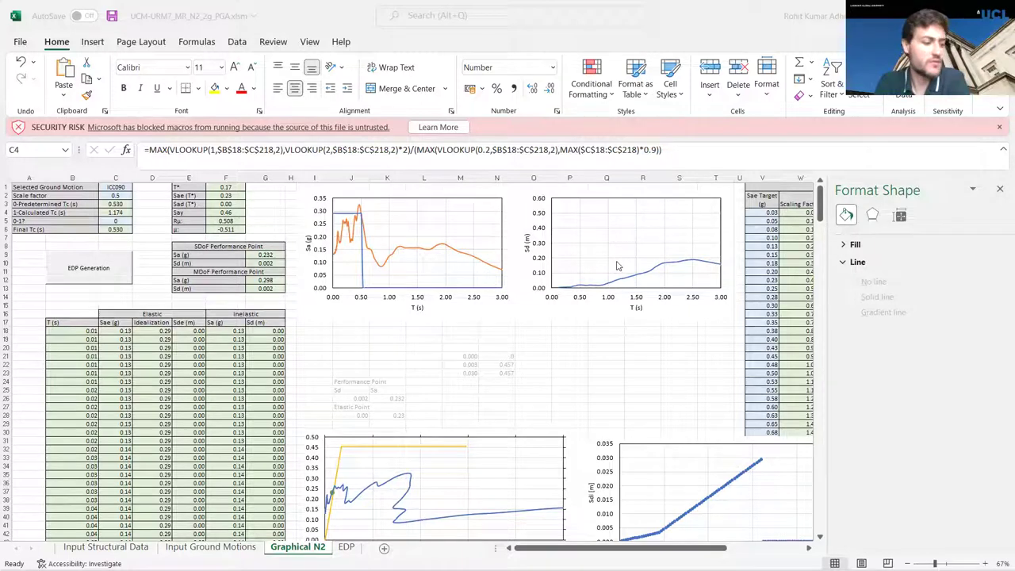
pyautogui.moveTo(43, 535)
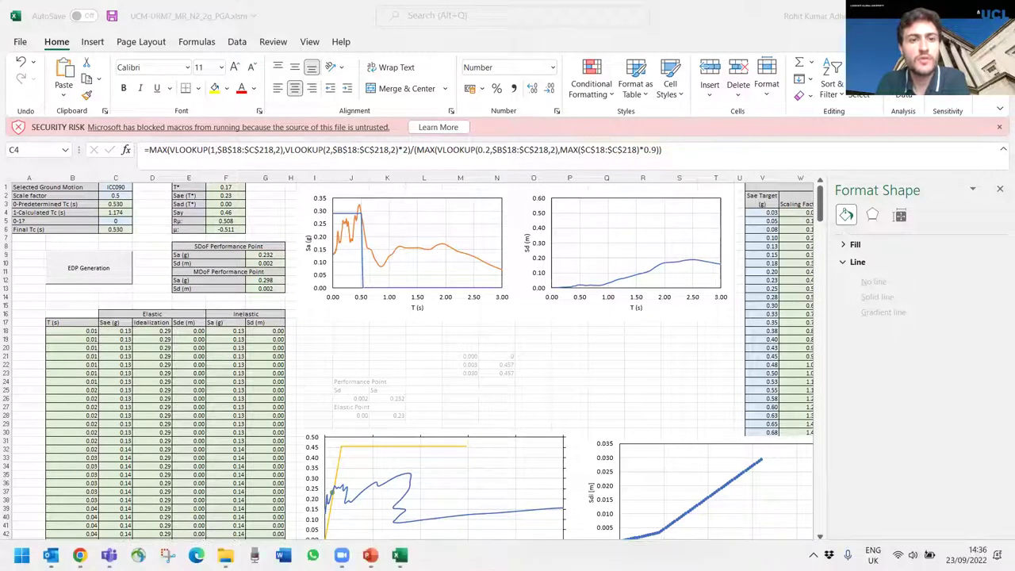
pyautogui.moveTo(409, 551)
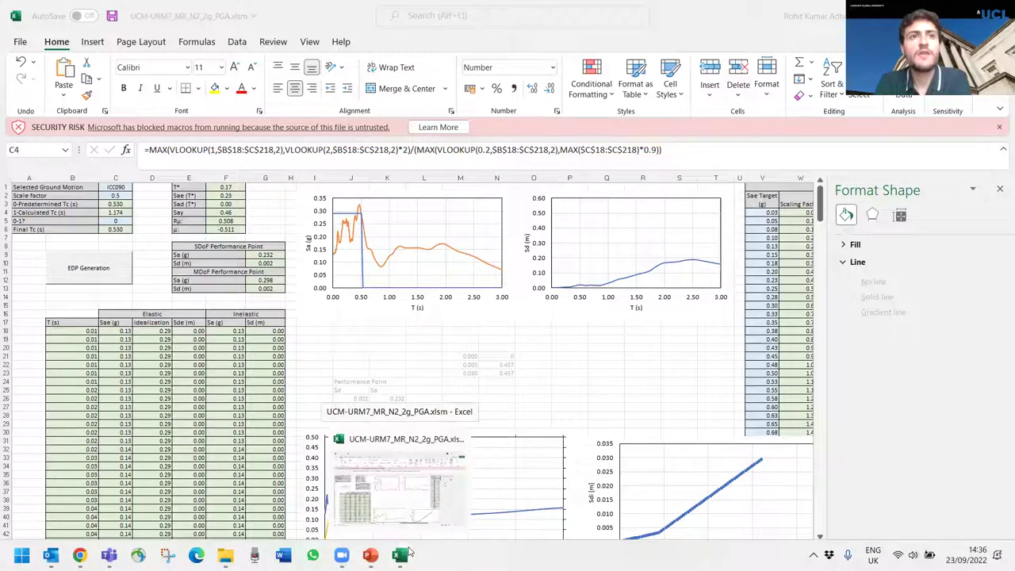
pyautogui.moveTo(341, 555)
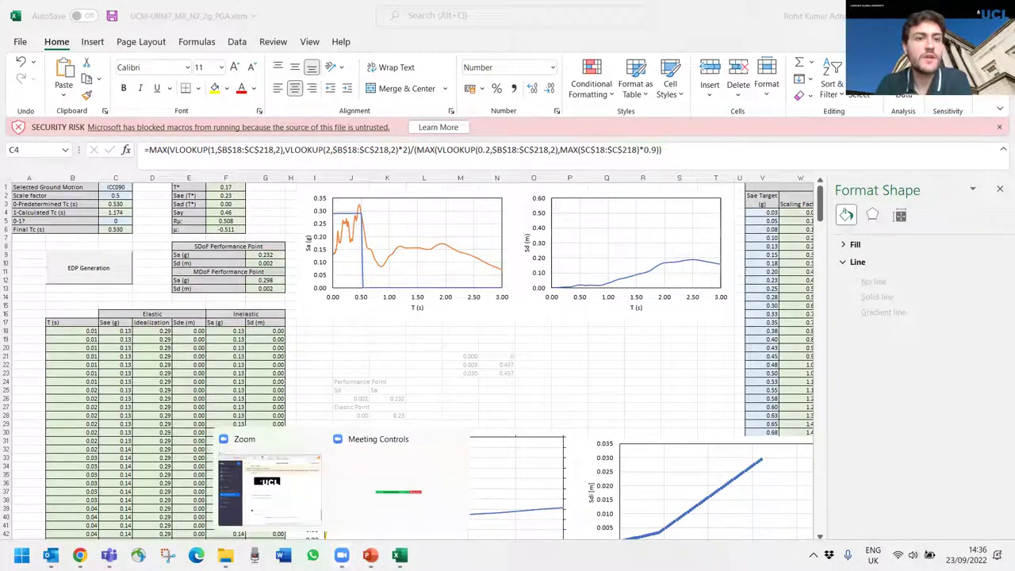